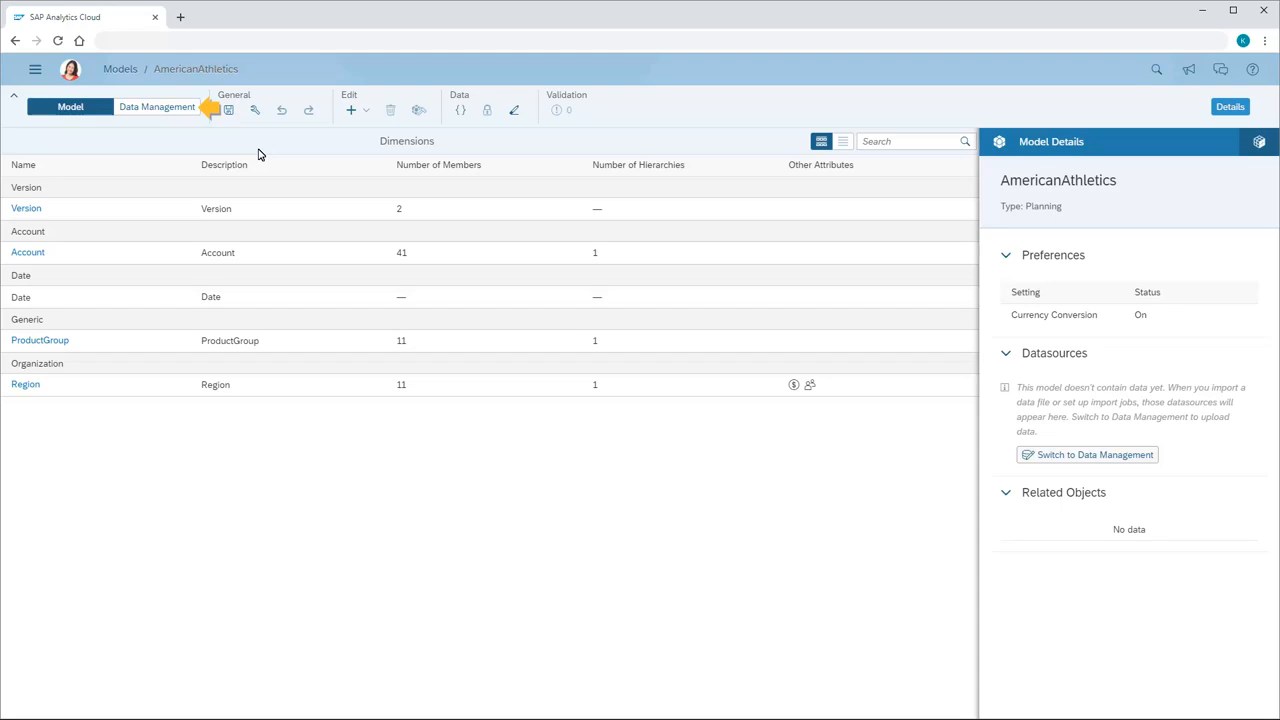
# Switch the AmericanAthletics model to data management and view the list of datasources available for import.
pyautogui.click(155, 113)
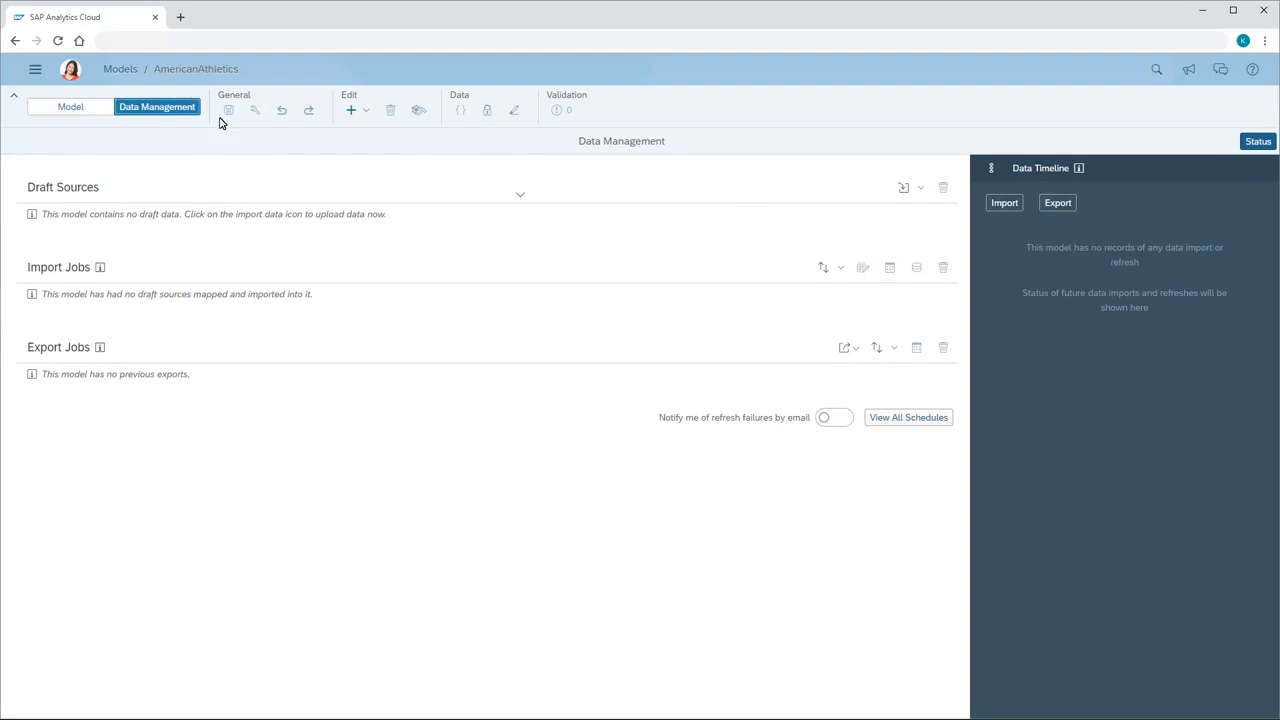
pyautogui.click(921, 190)
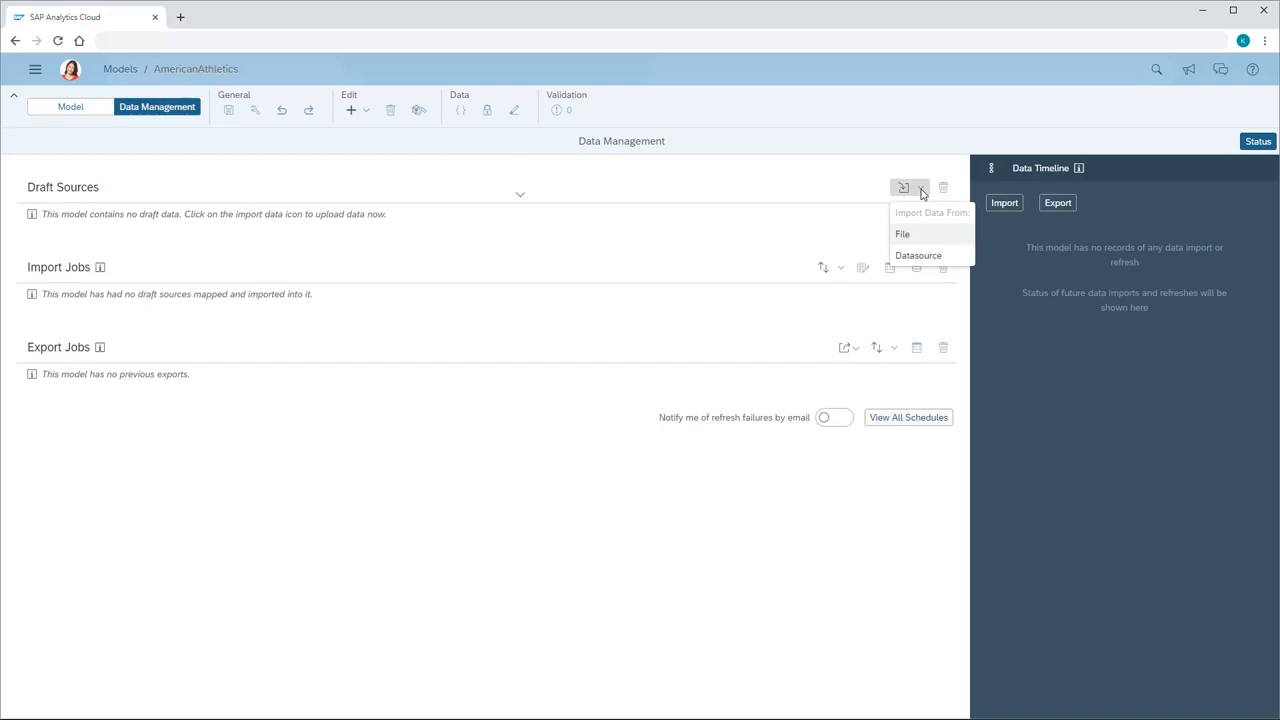
pyautogui.click(915, 256)
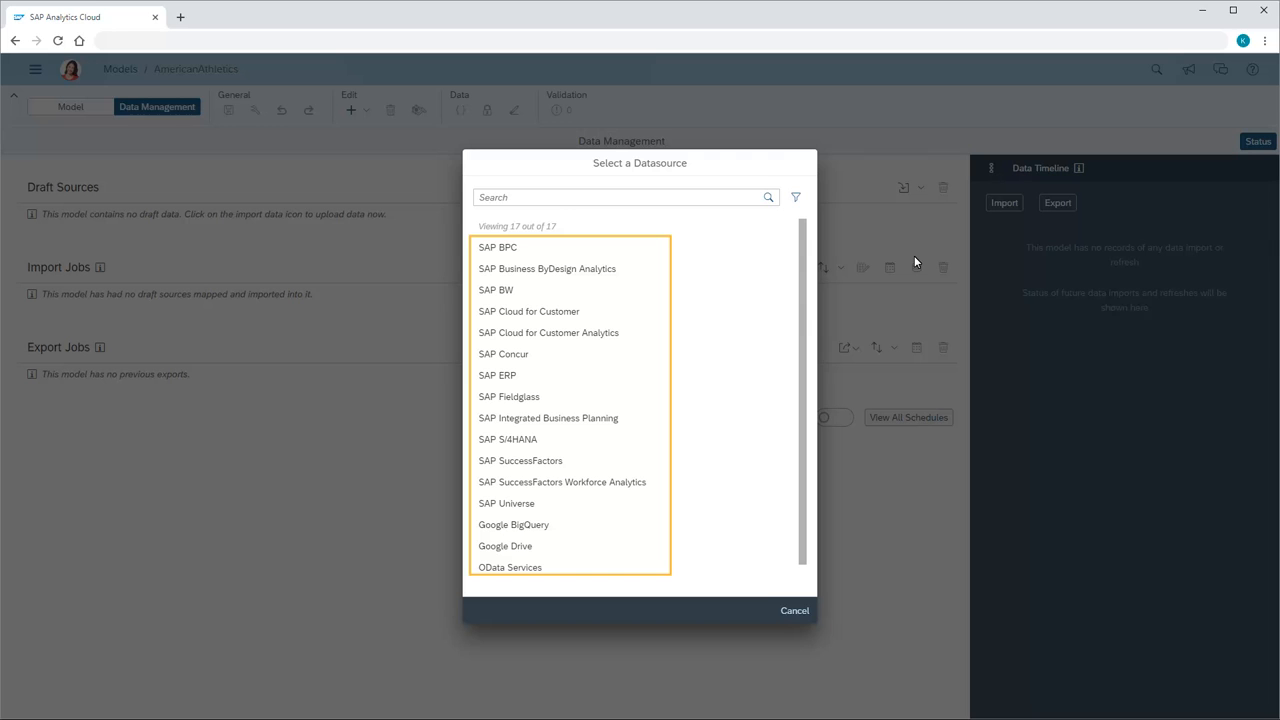
pyautogui.click(795, 610)
# Import the local file American Athletics Actual 2019.csv into the model as a draft source.
pyautogui.click(920, 189)
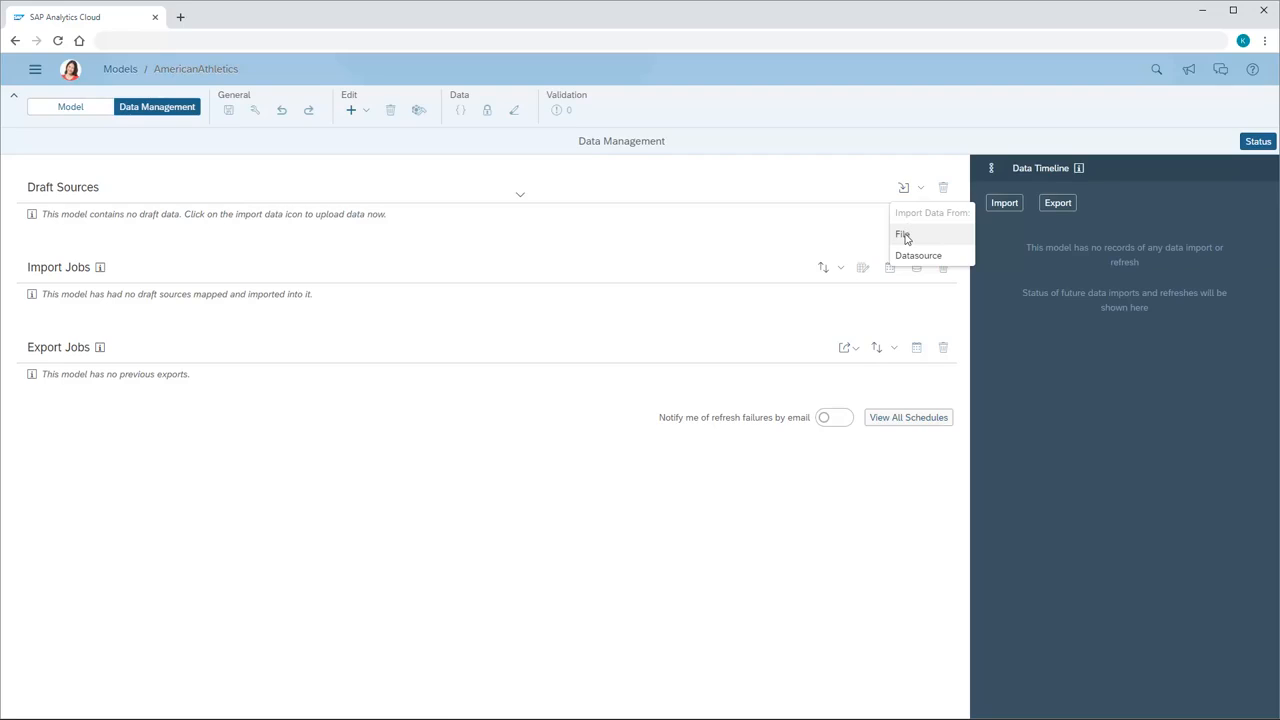
pyautogui.click(904, 236)
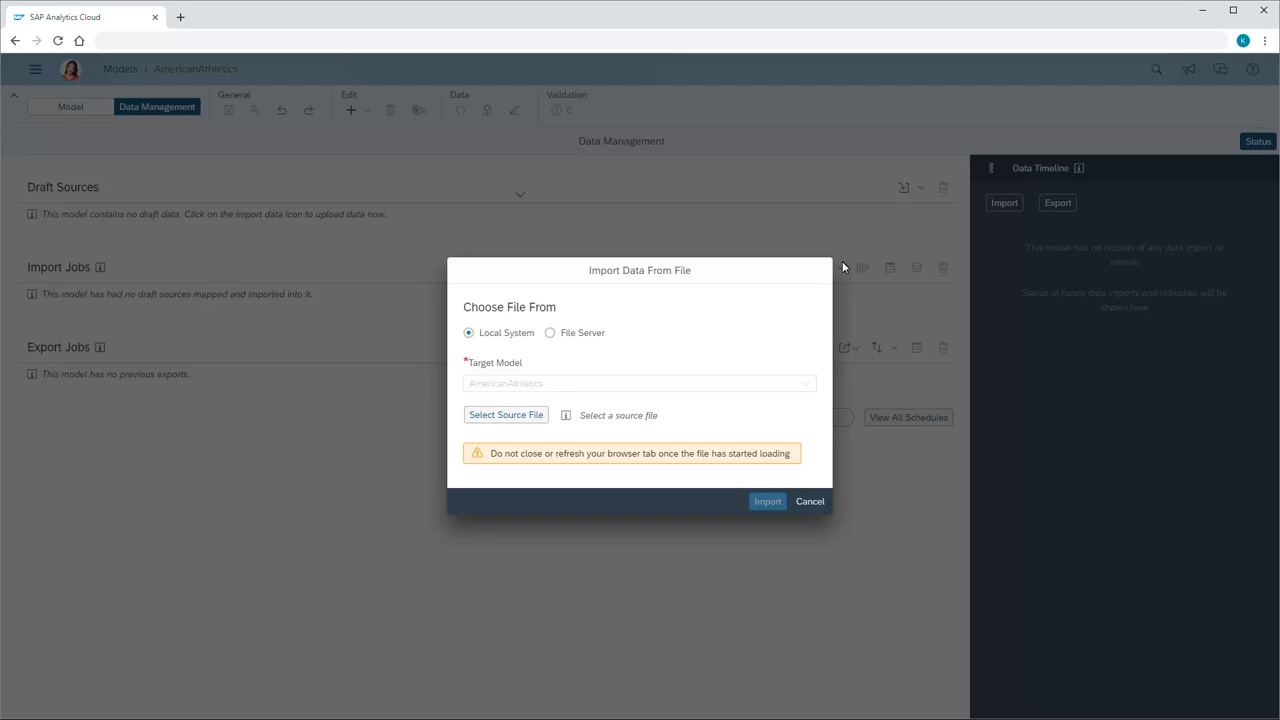
pyautogui.click(505, 416)
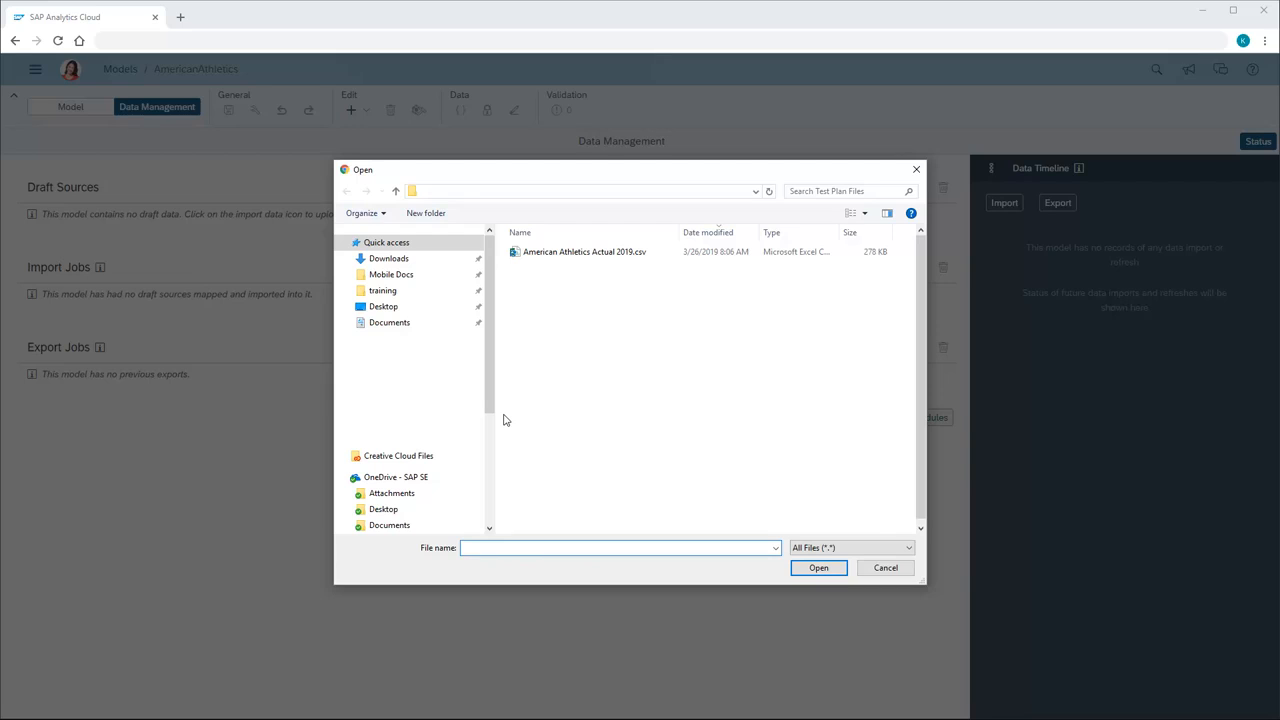
pyautogui.click(583, 254)
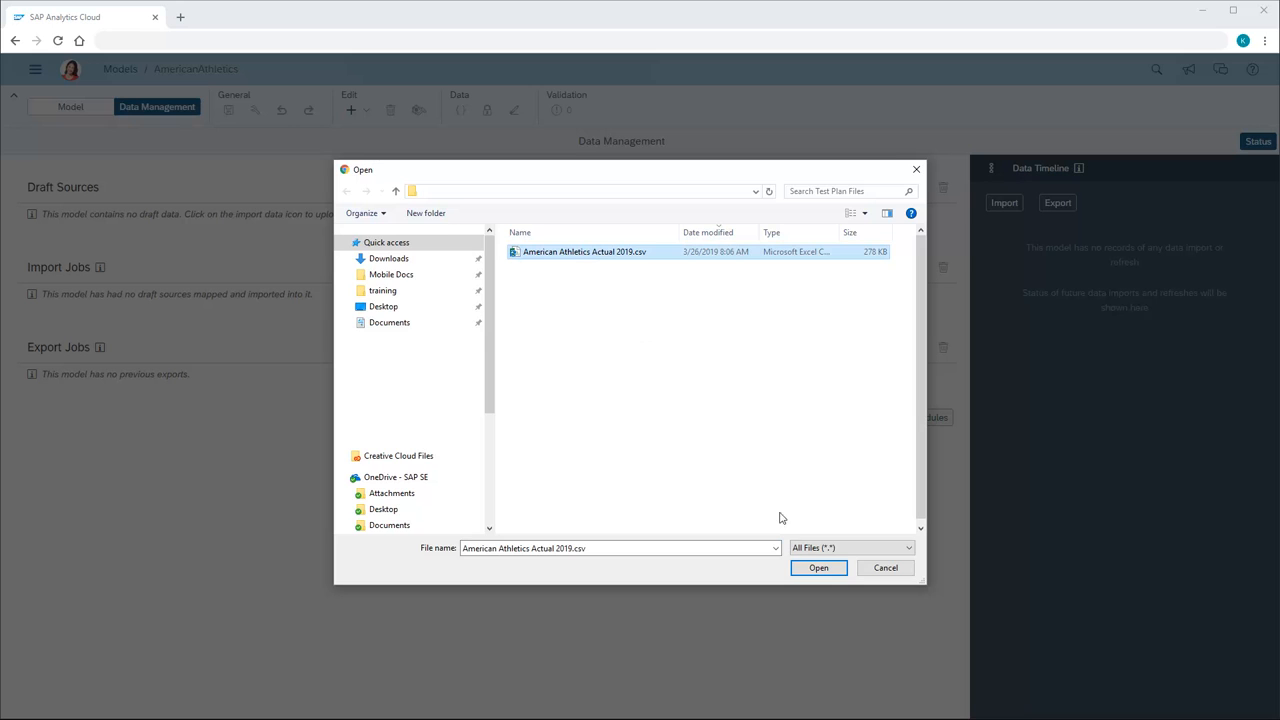
pyautogui.click(820, 568)
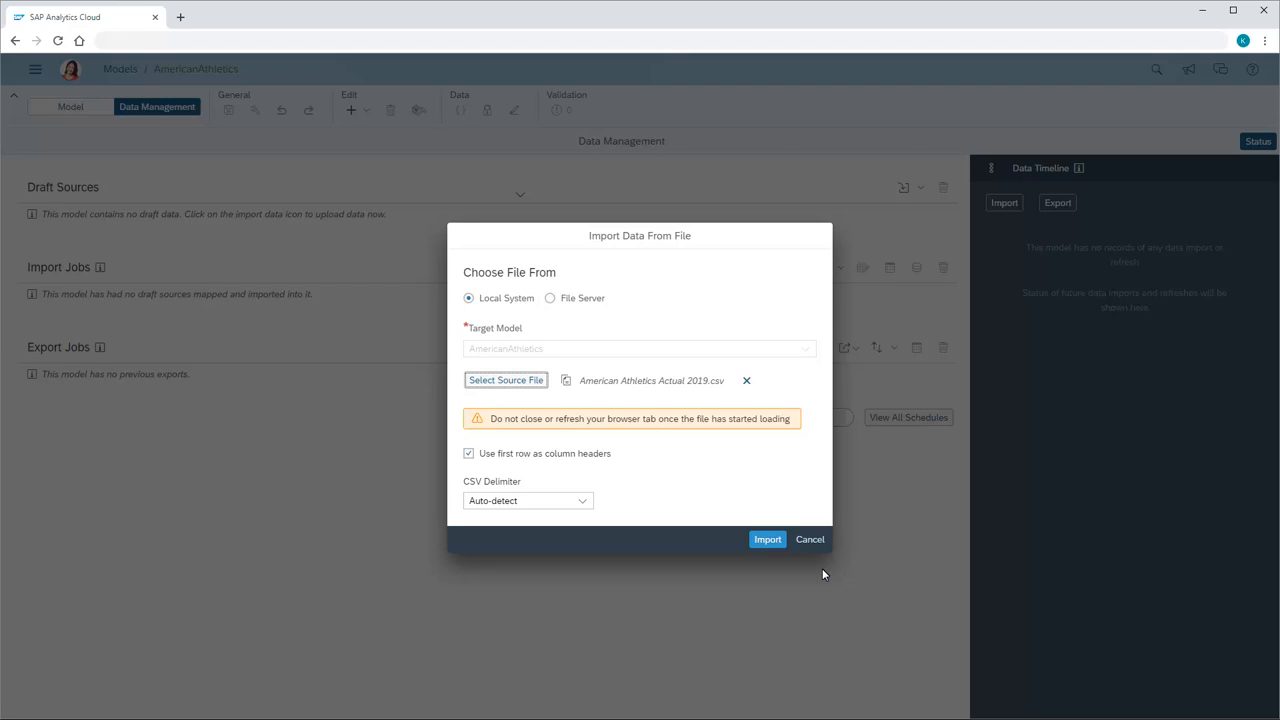
pyautogui.click(776, 542)
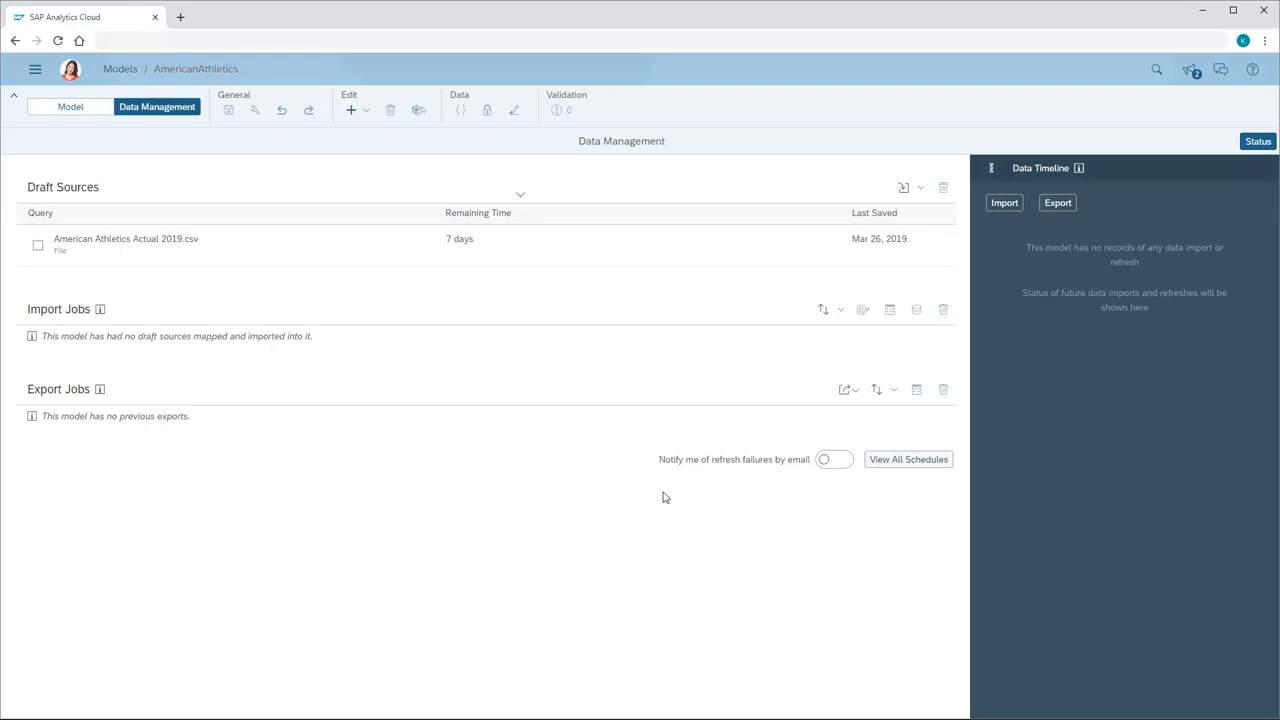
# Open the American Athletics Actual 2019.csv draft source for mapping and map its TIME column to the Date dimension.
pyautogui.click(107, 248)
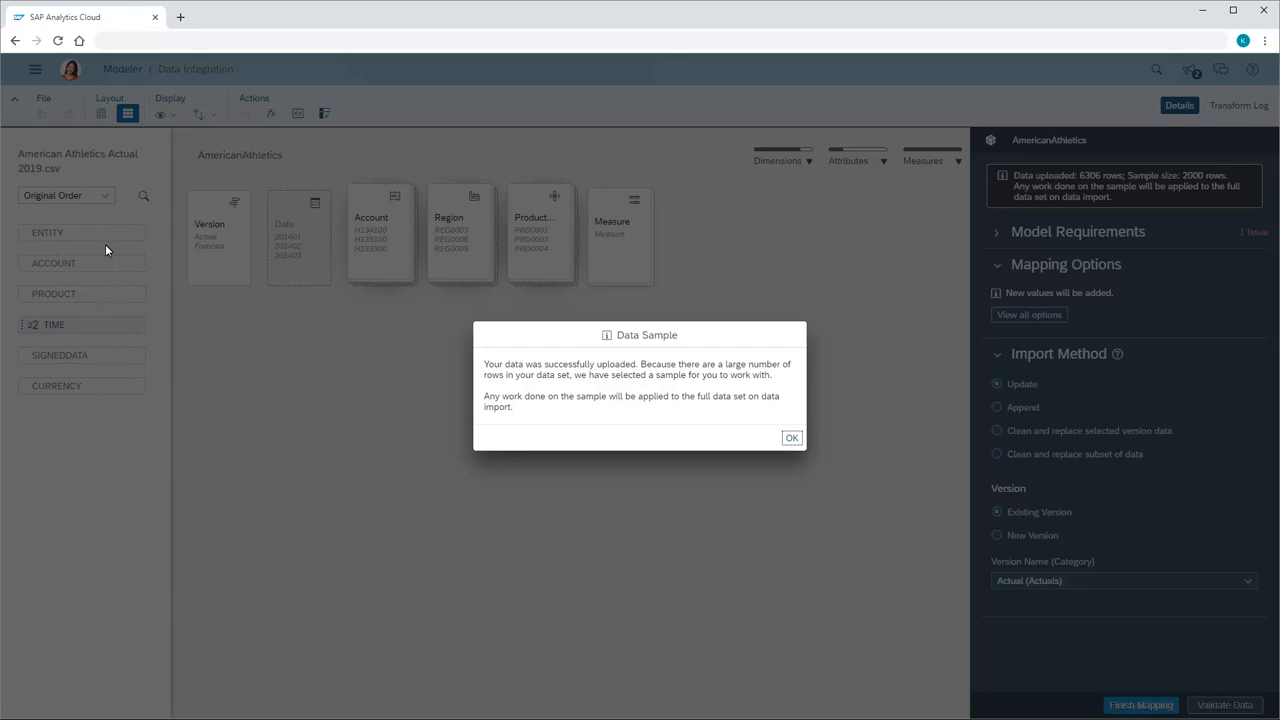
pyautogui.click(792, 439)
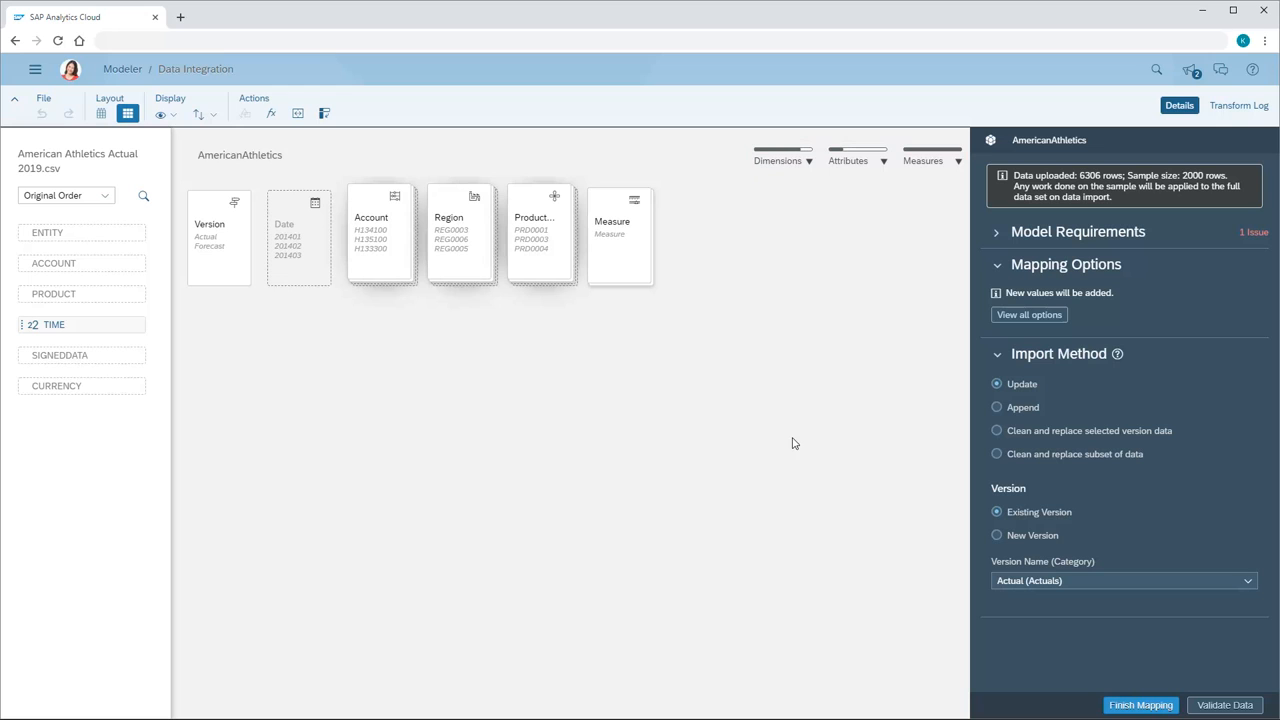
pyautogui.click(798, 166)
pyautogui.moveTo(70, 334); pyautogui.dragTo(297, 241)
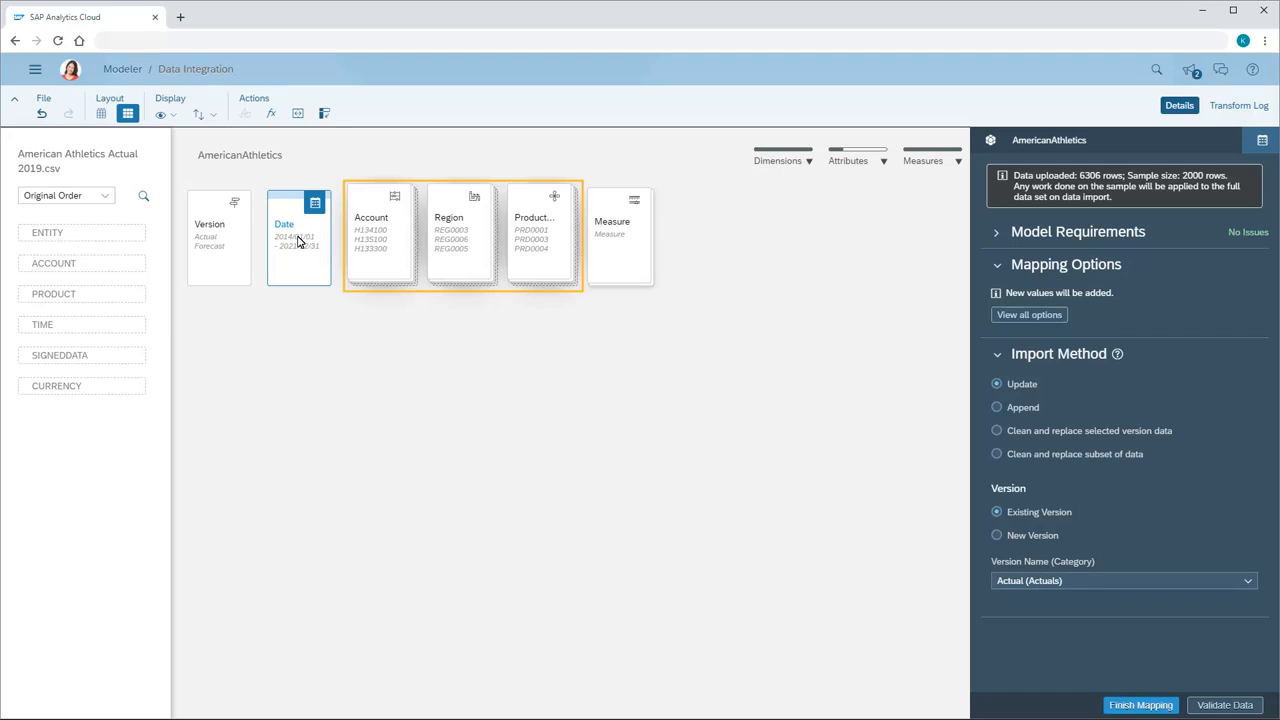
# Review the Region dimension's mapping details and enable "Convert value symbol by account type" in the model's mapping options.
pyautogui.click(460, 247)
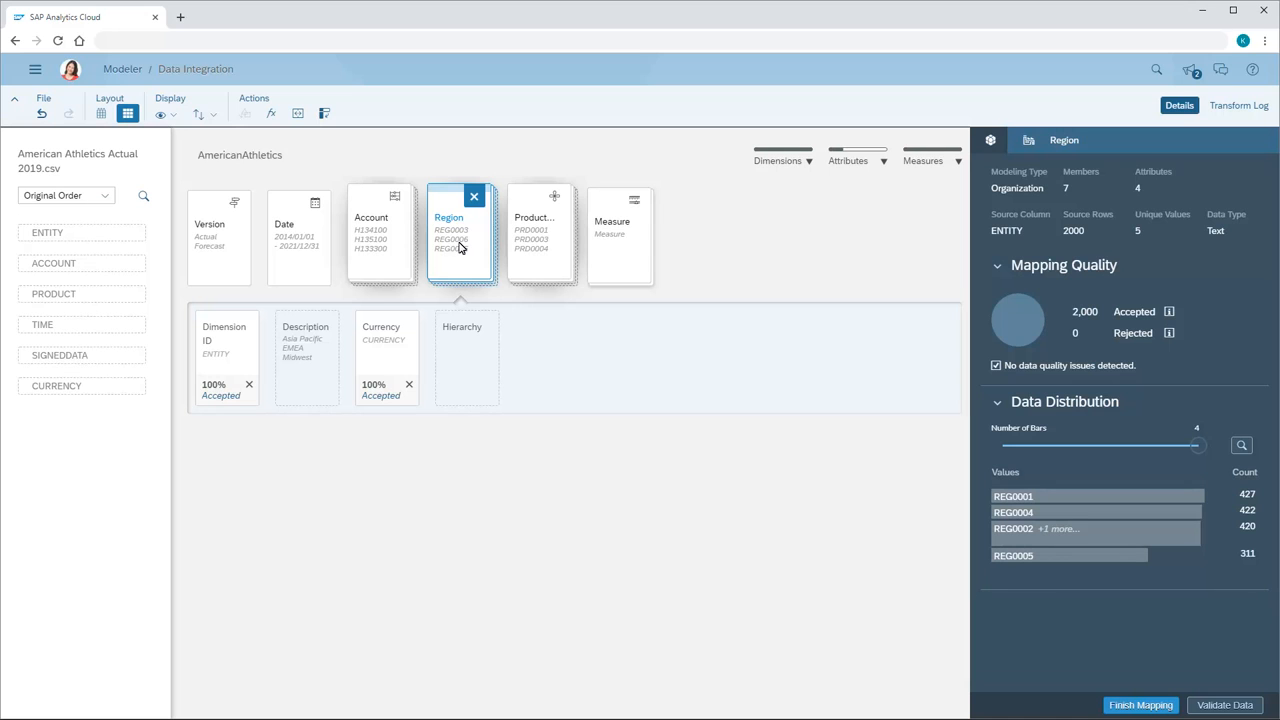
pyautogui.click(991, 141)
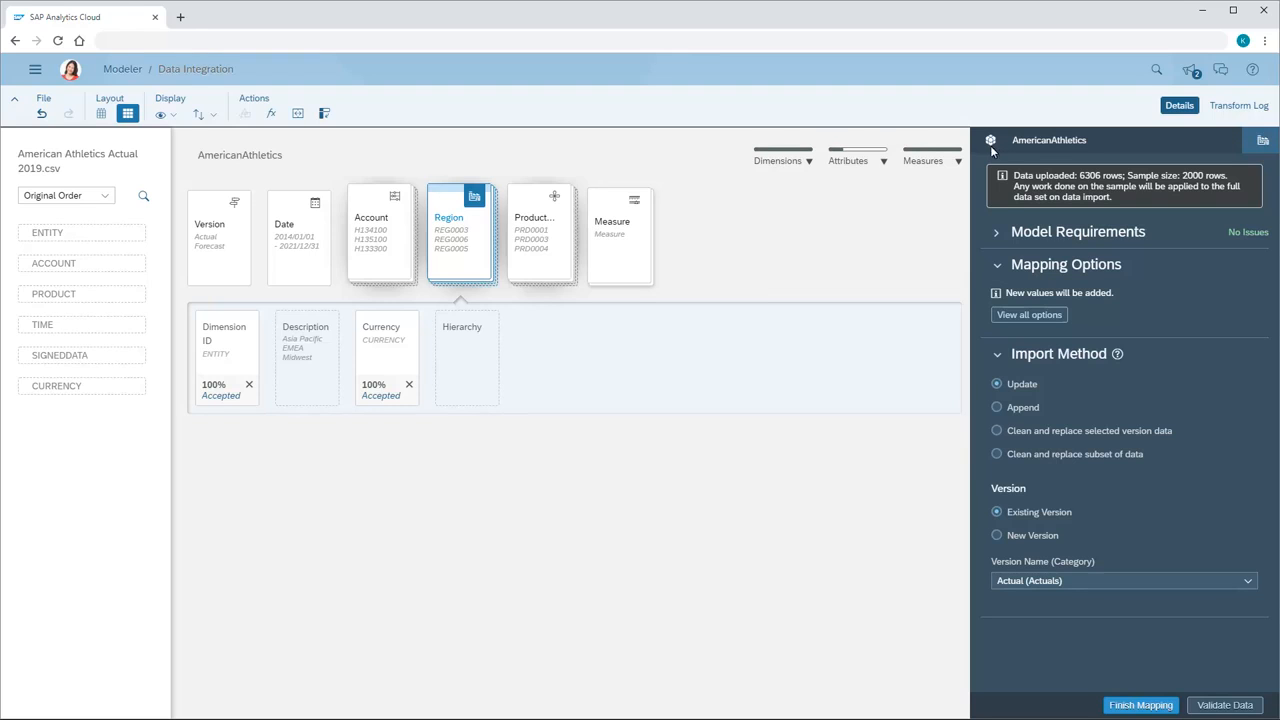
pyautogui.click(1027, 315)
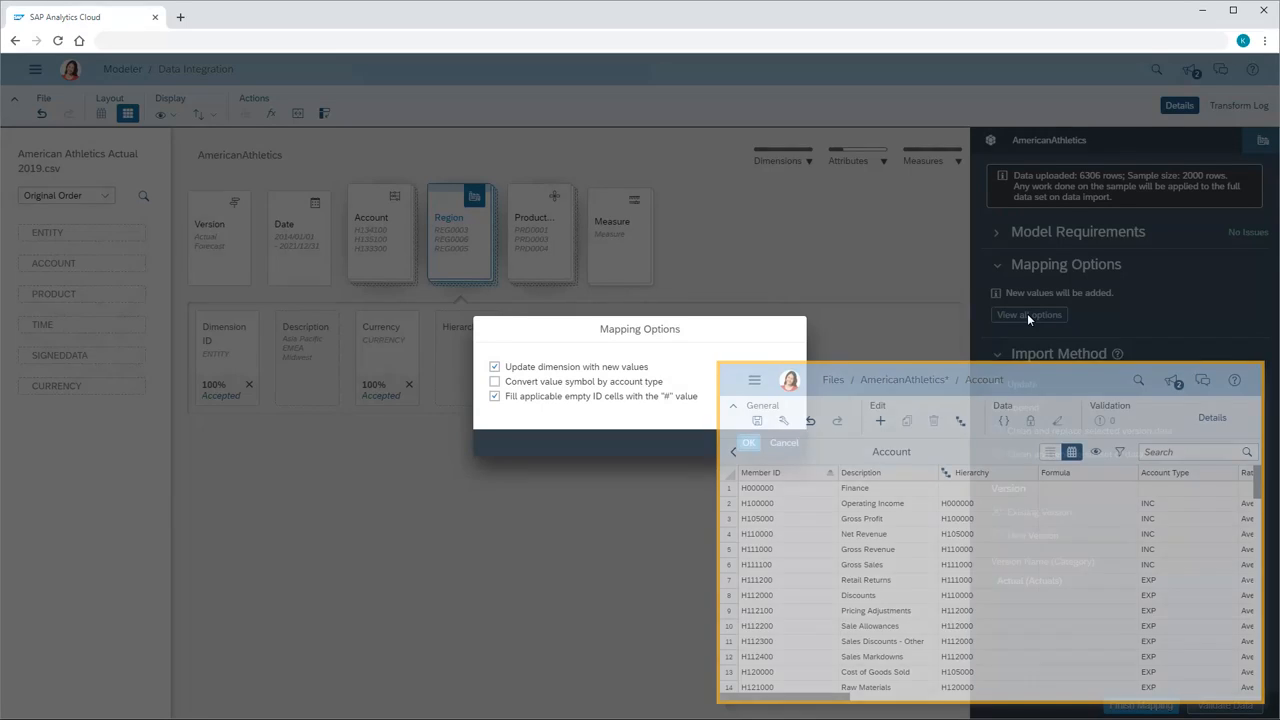
pyautogui.click(496, 383)
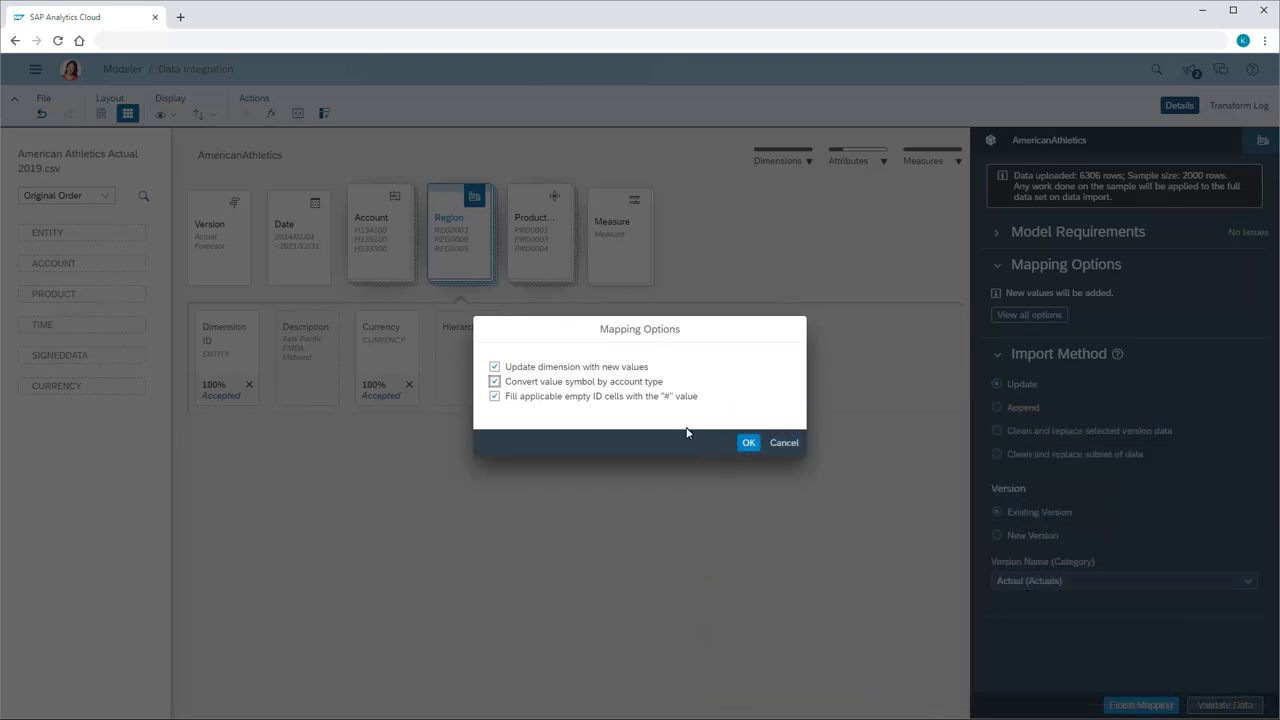
pyautogui.click(748, 443)
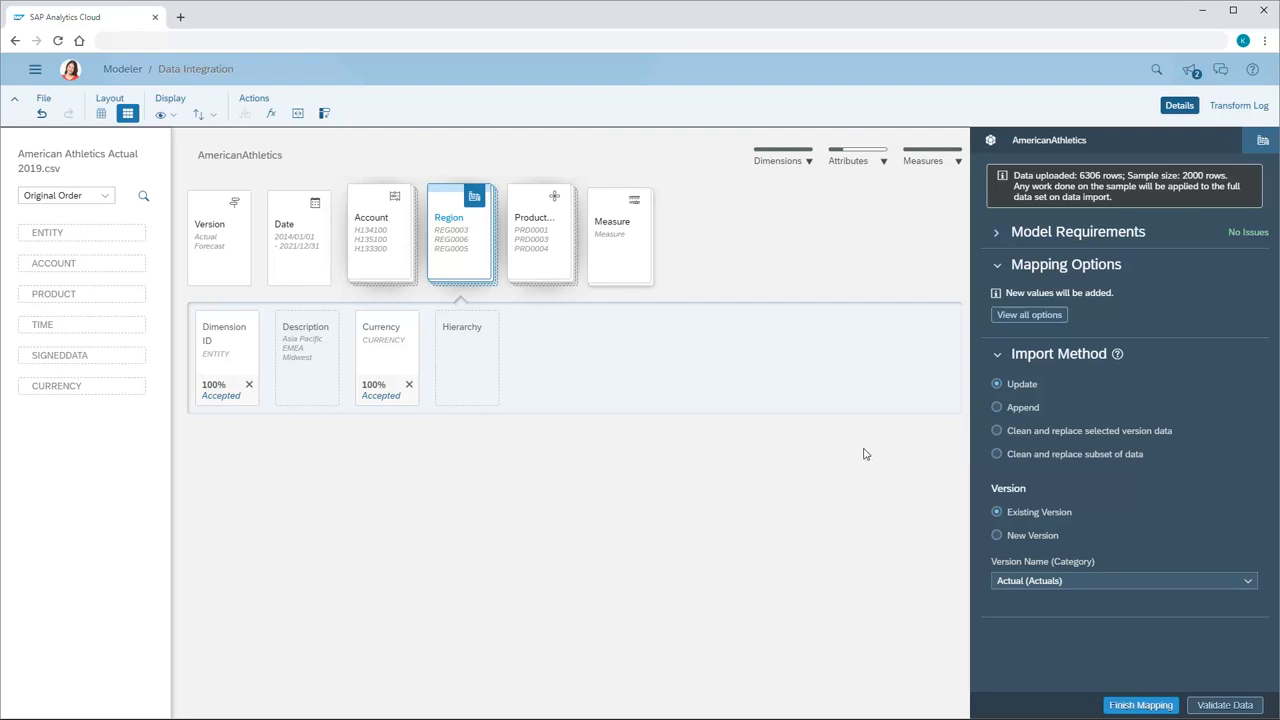
# Set the import method to clean and replace a subset of data, using a new version named Forecast in the Forecast category.
pyautogui.click(996, 454)
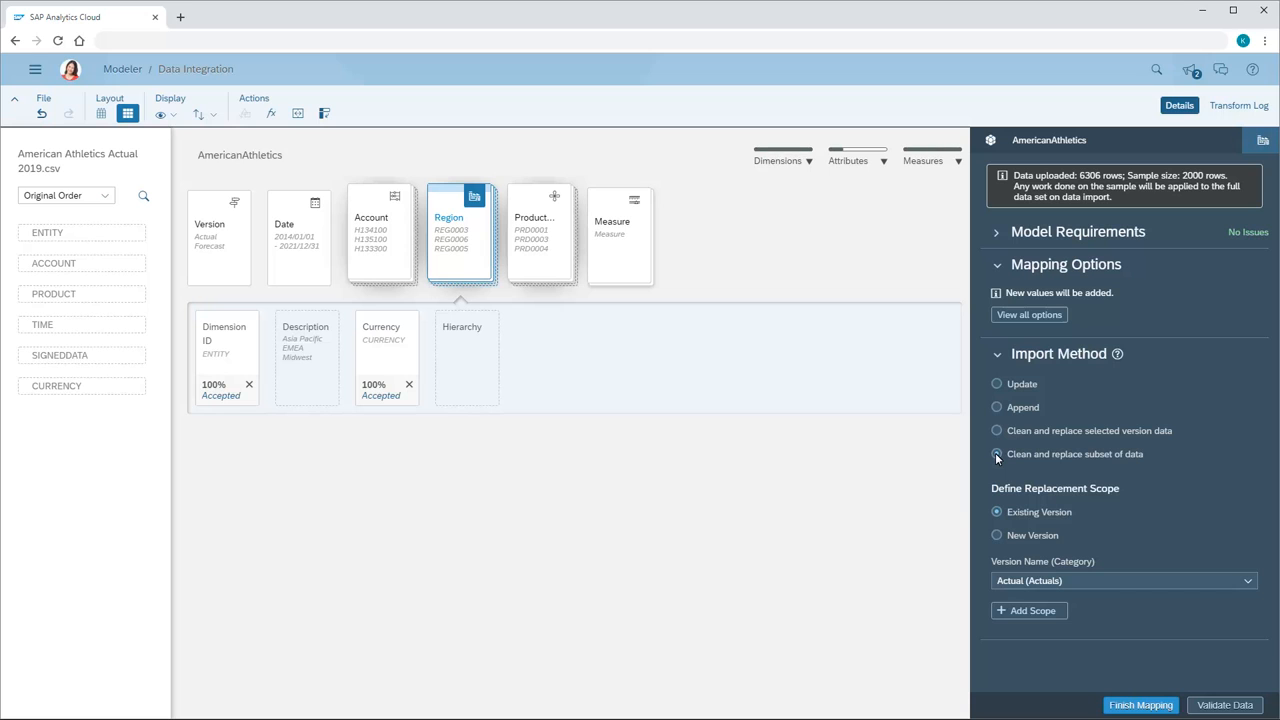
pyautogui.click(997, 535)
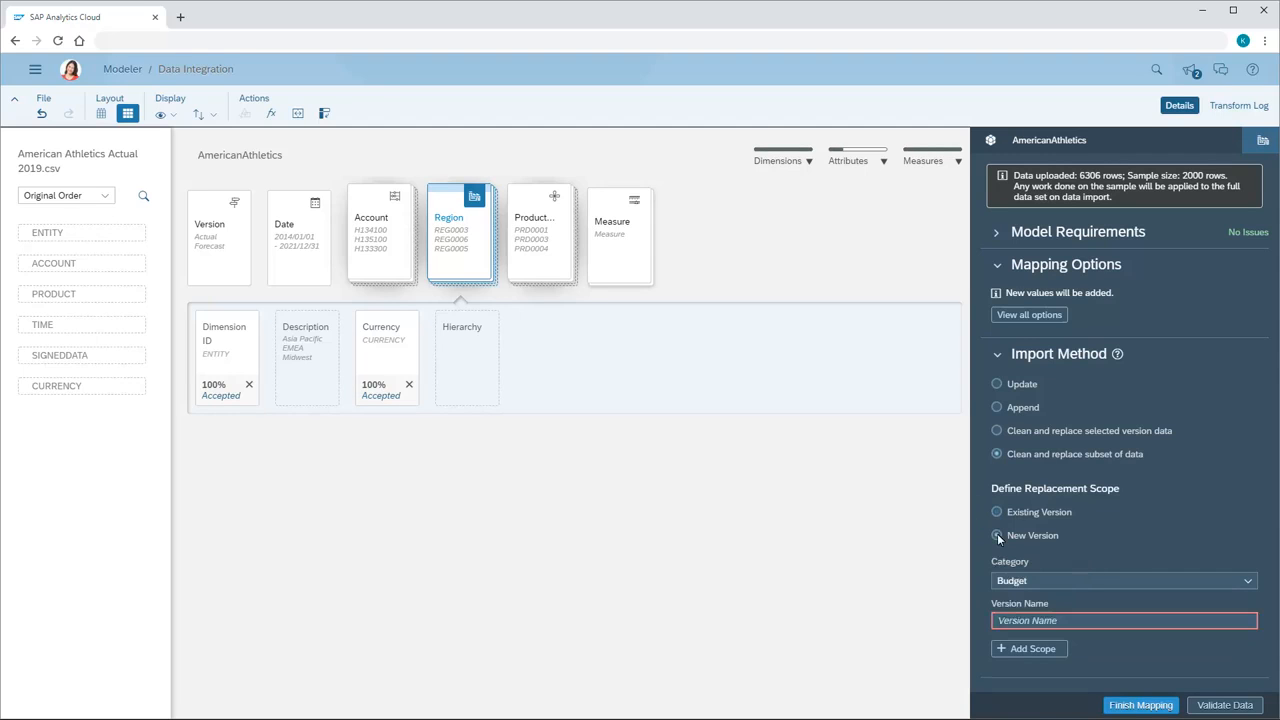
pyautogui.click(1246, 582)
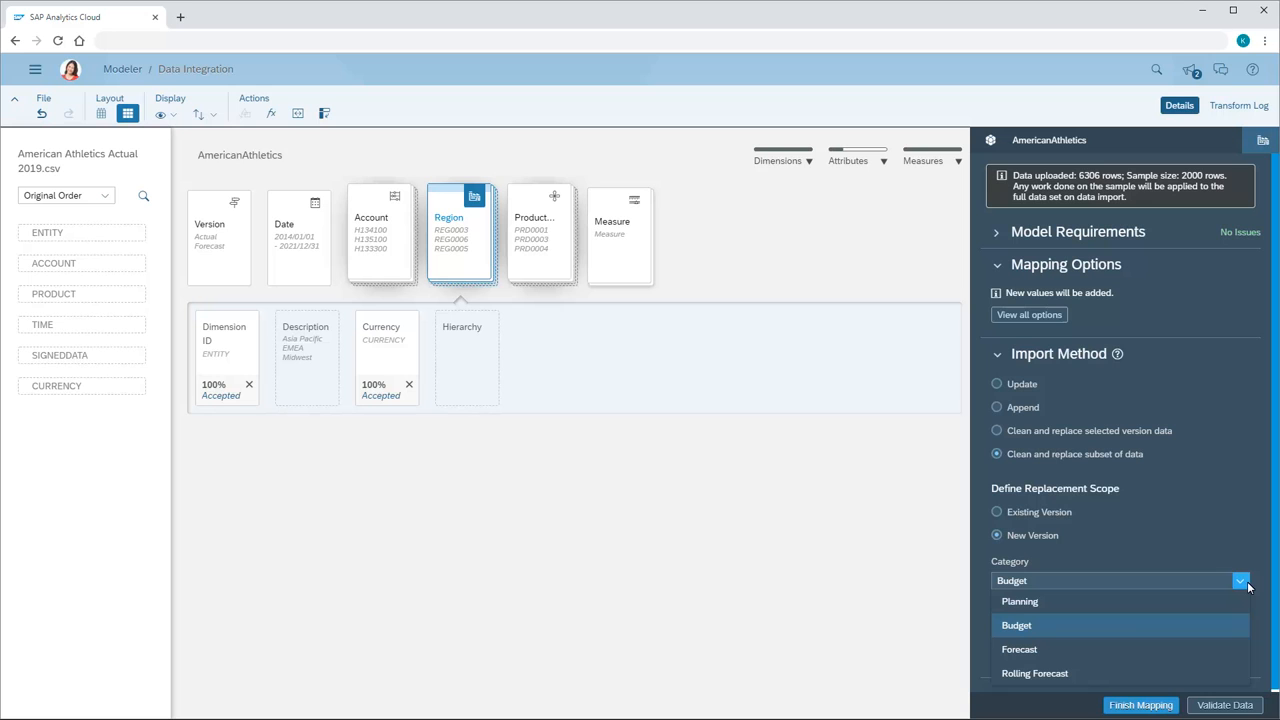
pyautogui.click(1006, 653)
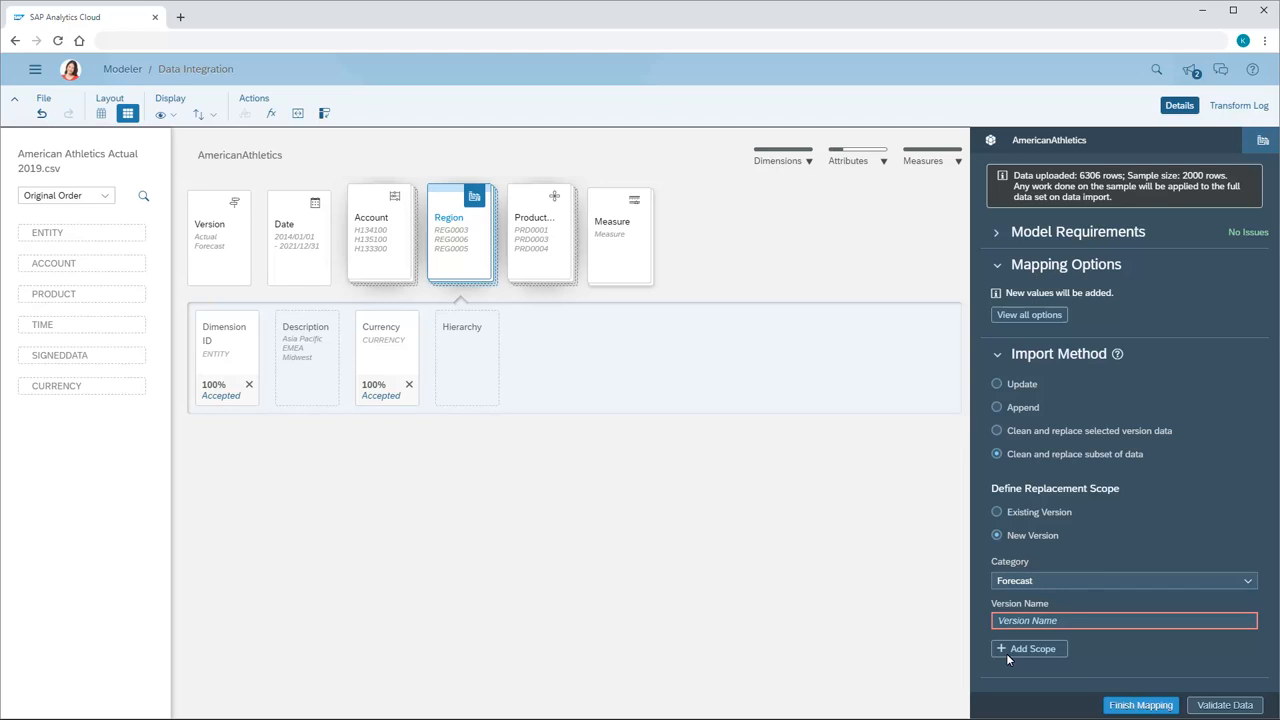
pyautogui.click(999, 624)
pyautogui.write('Forecast')
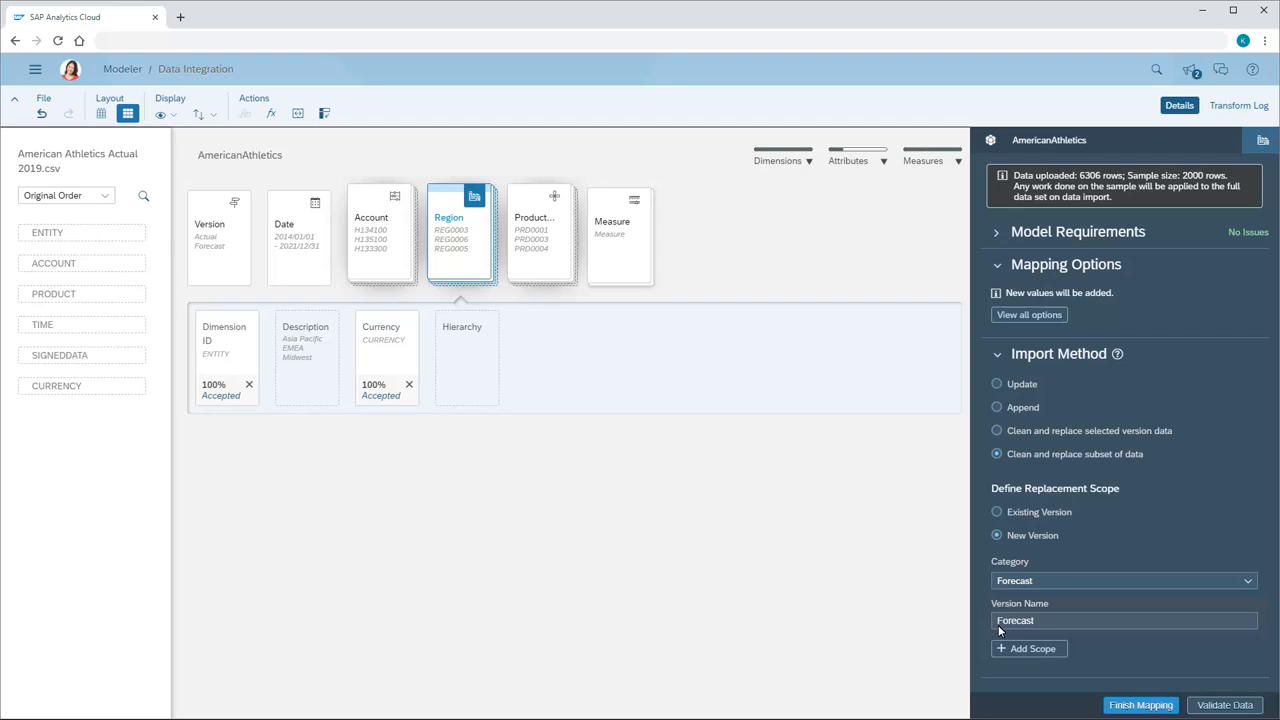
# Add a Date scope to the replacement, and revert the import method to Update with an existing version.
pyautogui.click(1034, 648)
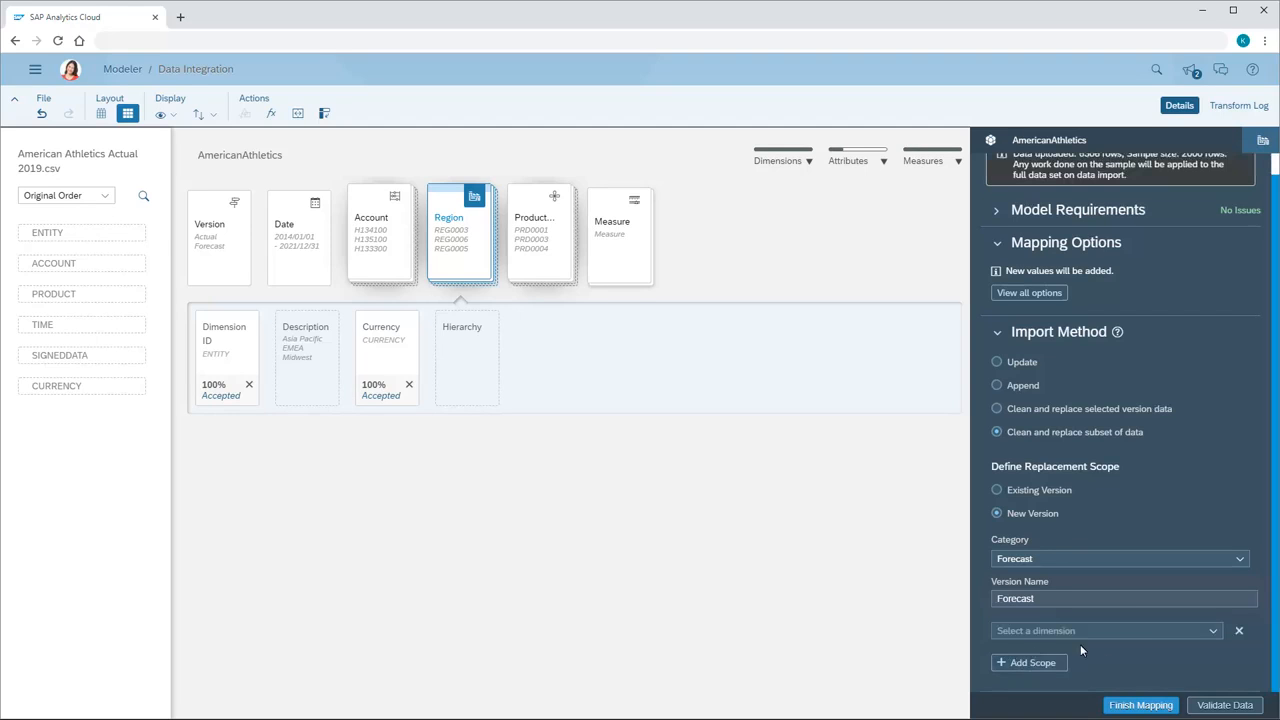
pyautogui.click(1213, 631)
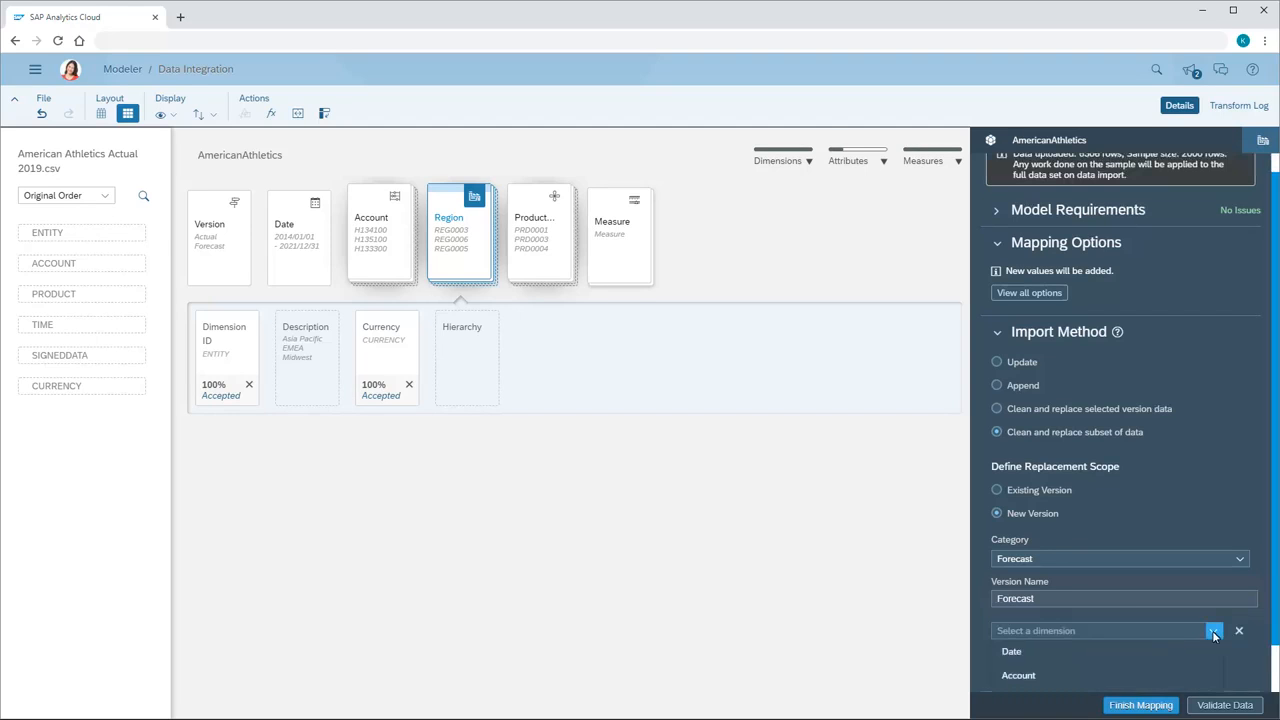
pyautogui.click(1012, 656)
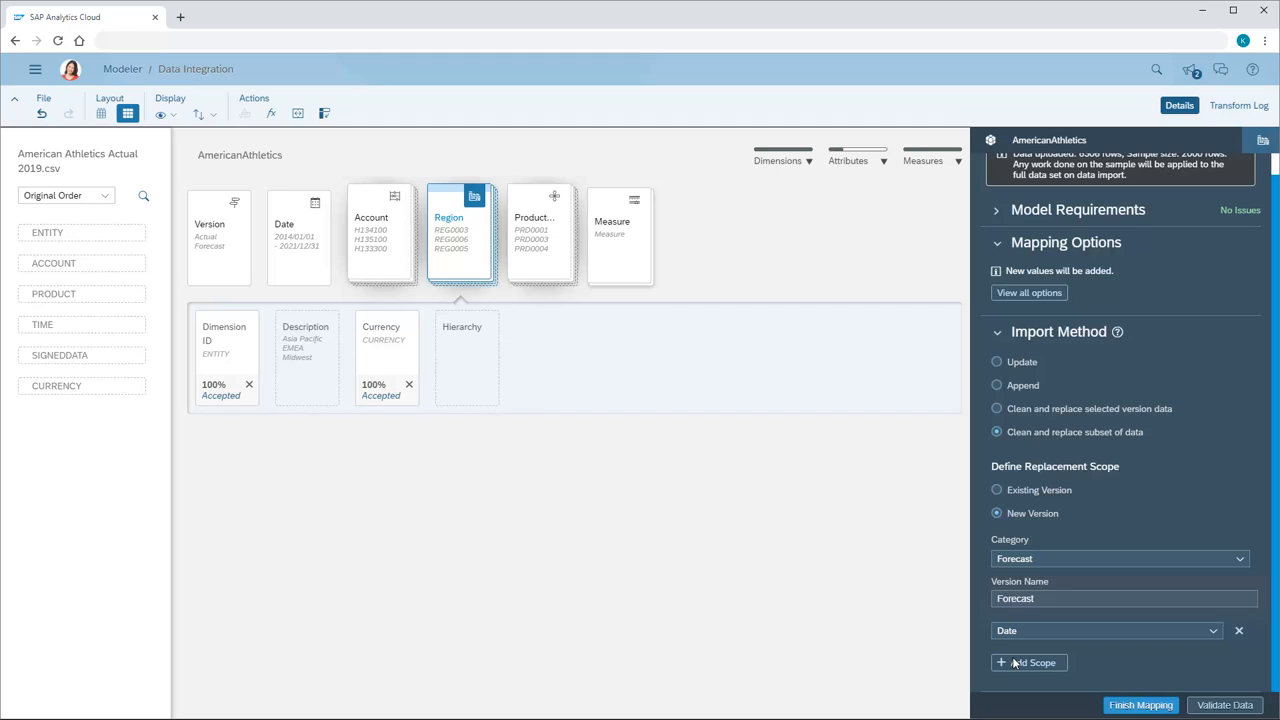
pyautogui.click(997, 362)
pyautogui.click(997, 512)
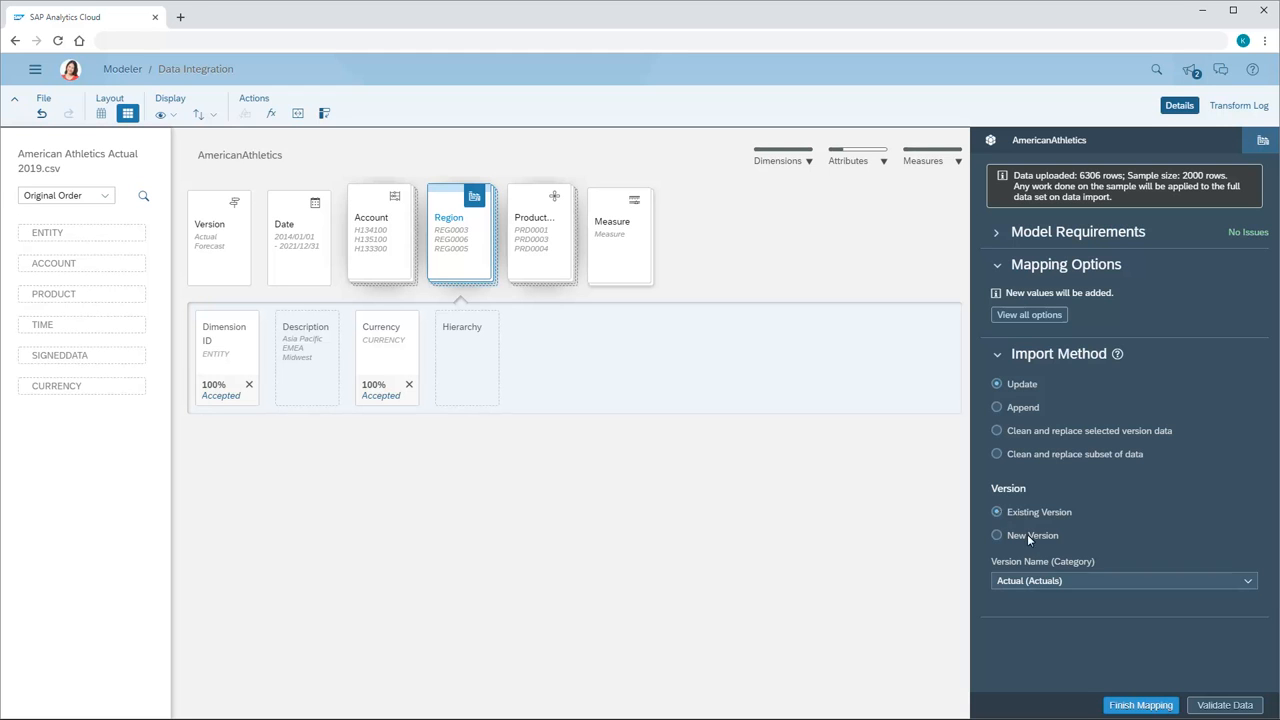
# Validate the mapped data and finish the mapping to import it into the model.
pyautogui.click(1225, 706)
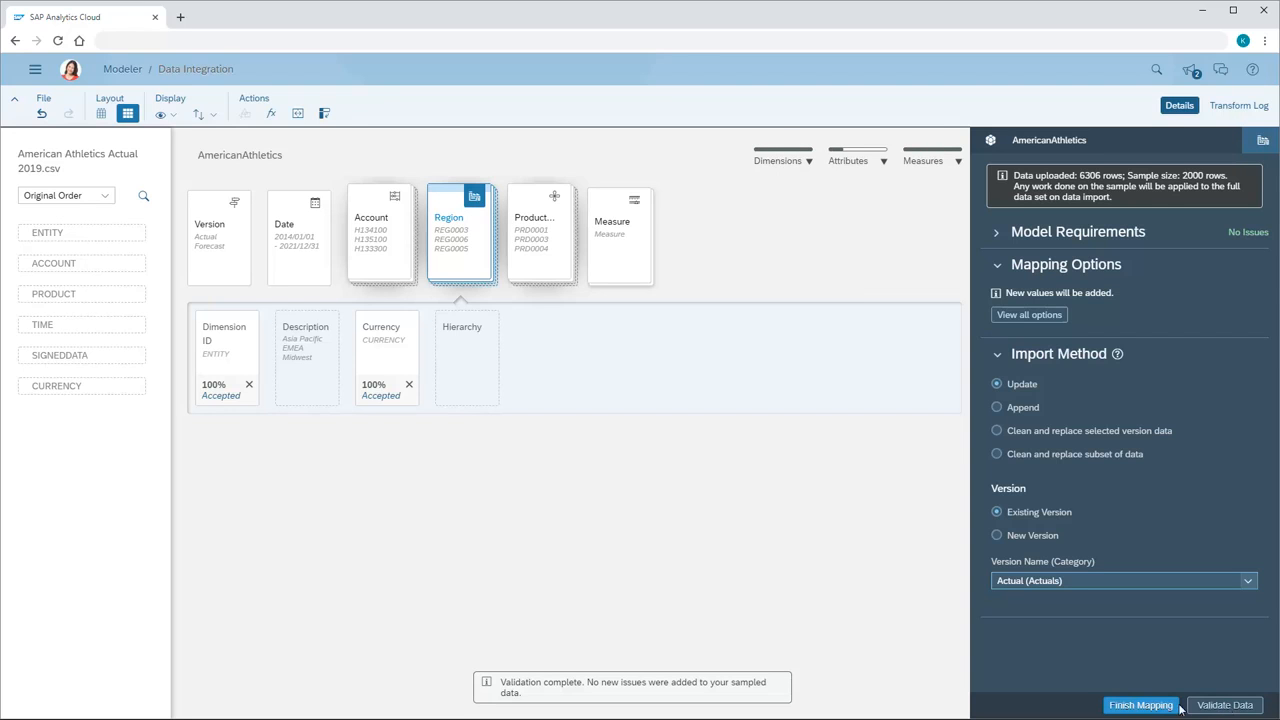
pyautogui.click(1140, 706)
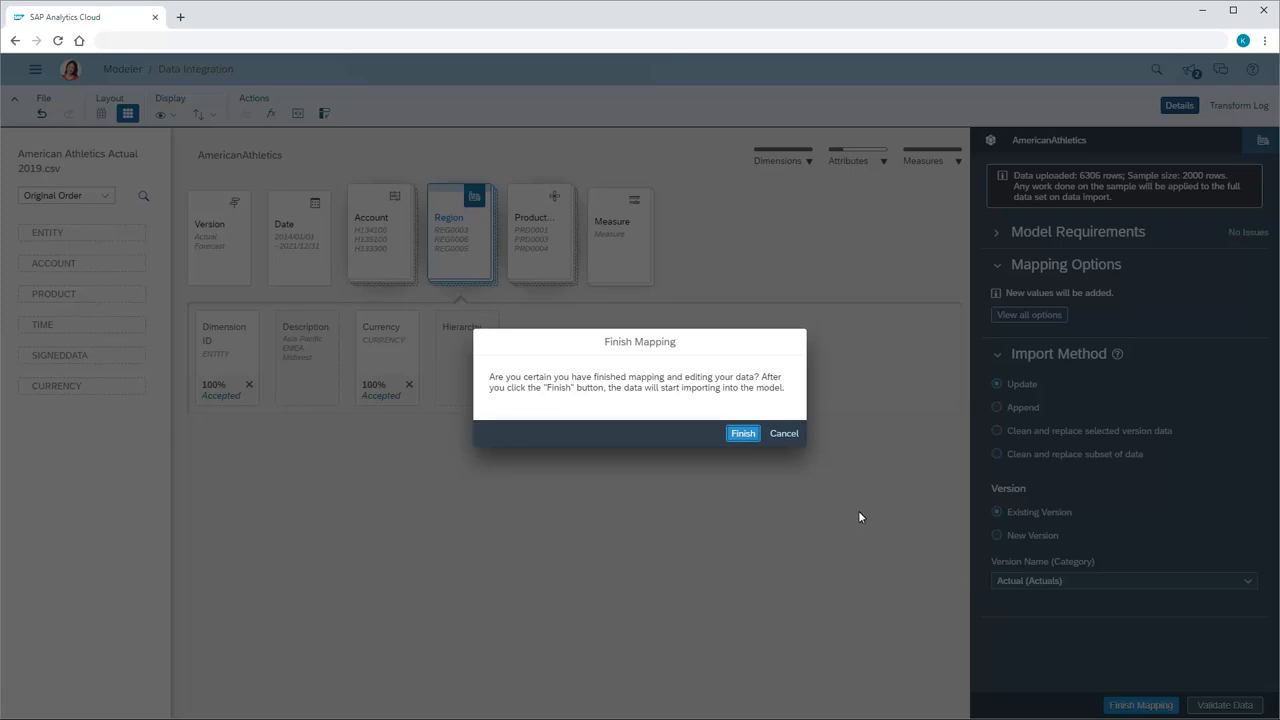
pyautogui.click(743, 433)
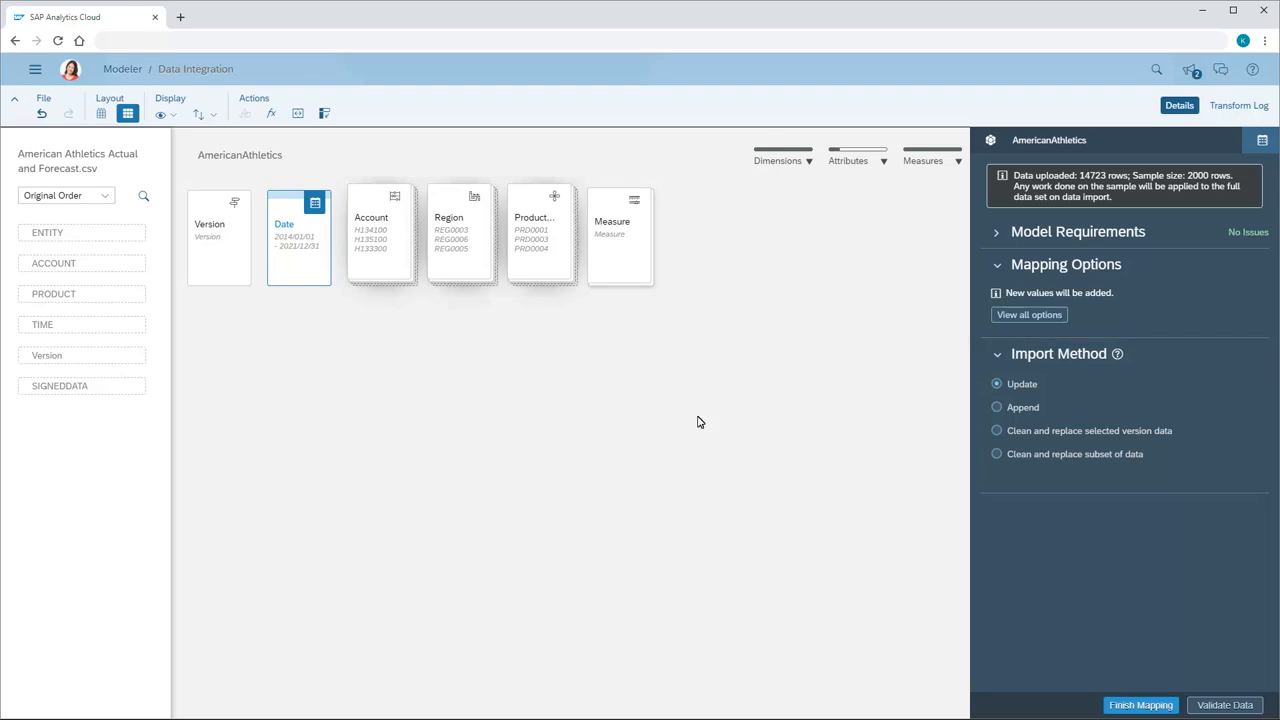
# Open the version mapping of the Version dimension for American Athletics Actual and Forecast.csv.
pyautogui.click(215, 246)
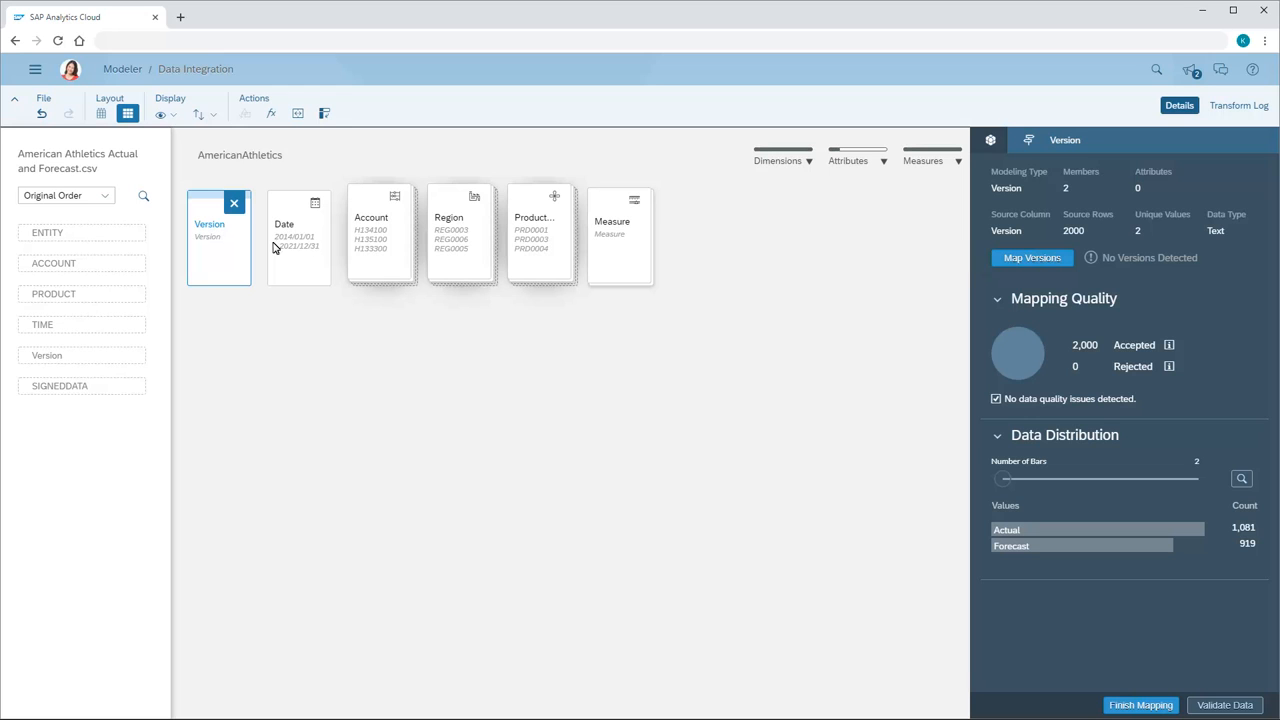
pyautogui.click(1025, 259)
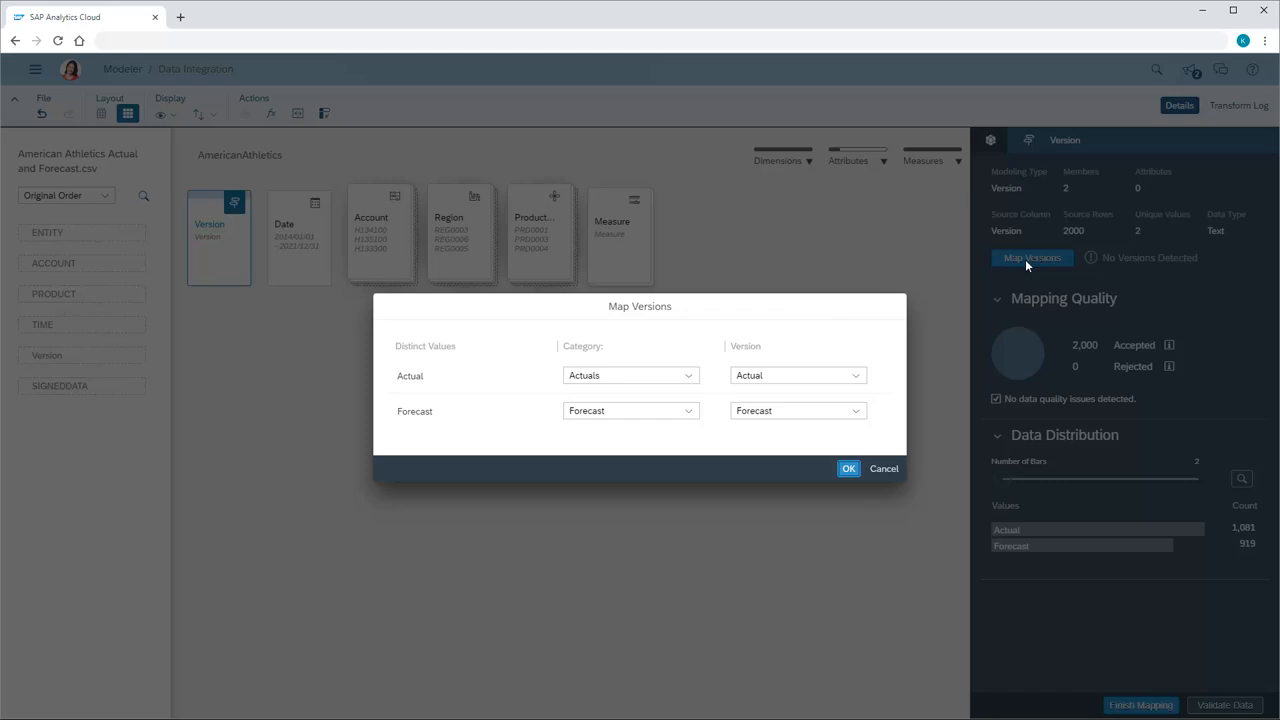